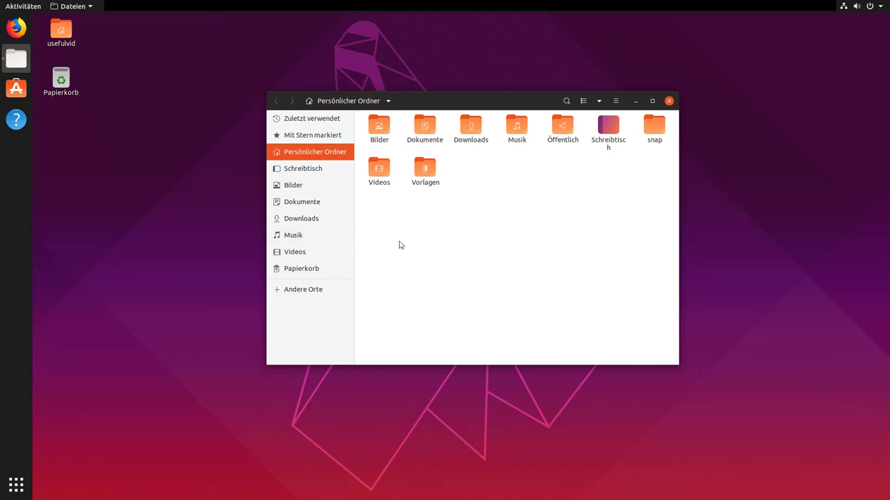
drag(452, 101, 421, 105)
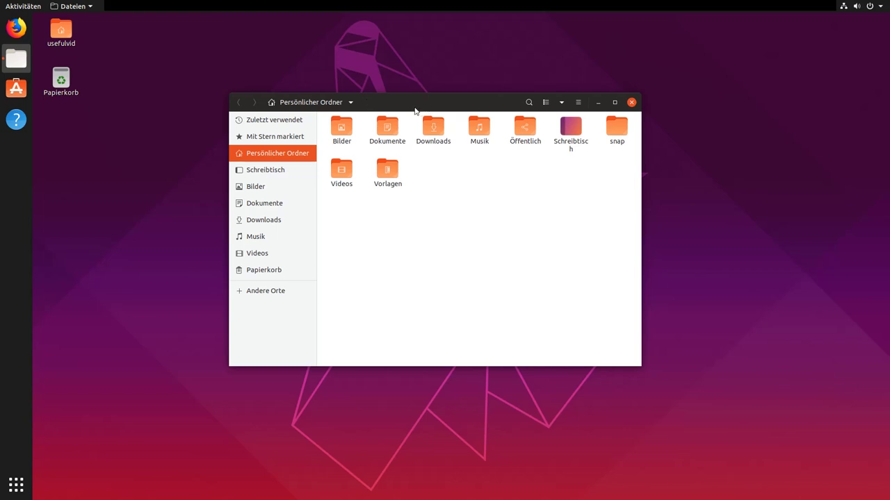
mouse_move(415, 110)
mouse_down()
mouse_move(391, 111)
mouse_move(402, 98)
mouse_up()
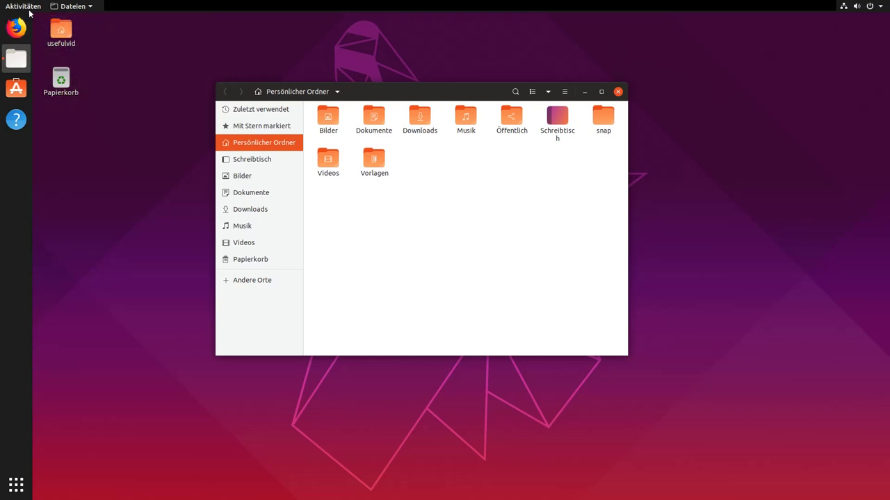
Search the installed applications for "evol" and launch Evolution
click(5, 495)
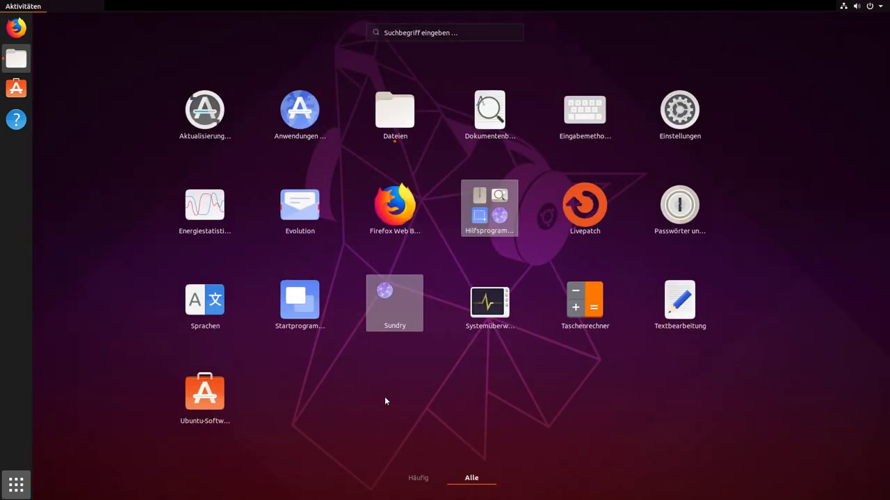
text(evol)
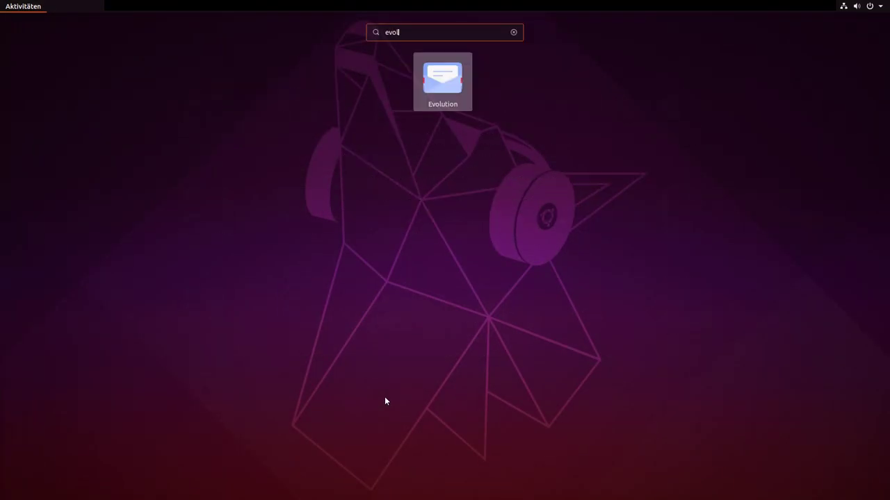
click(443, 85)
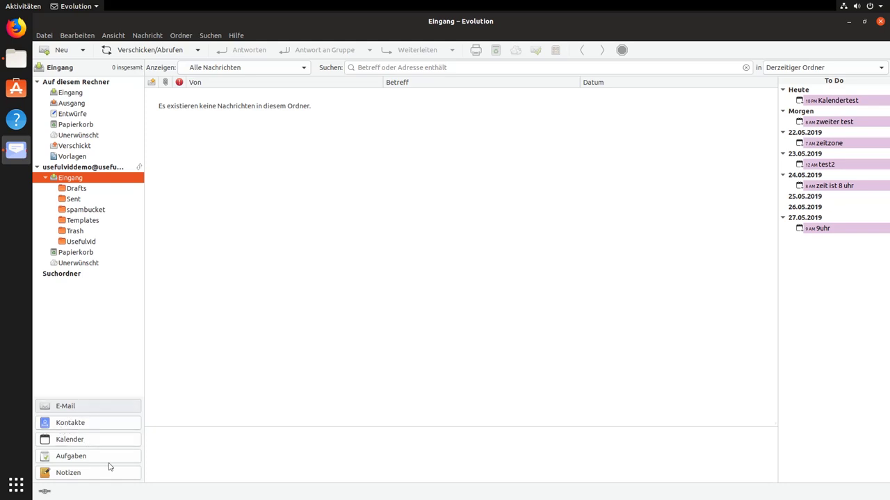
Look through the notes, tasks, calendar and contacts views, ending back in the mail view
click(79, 473)
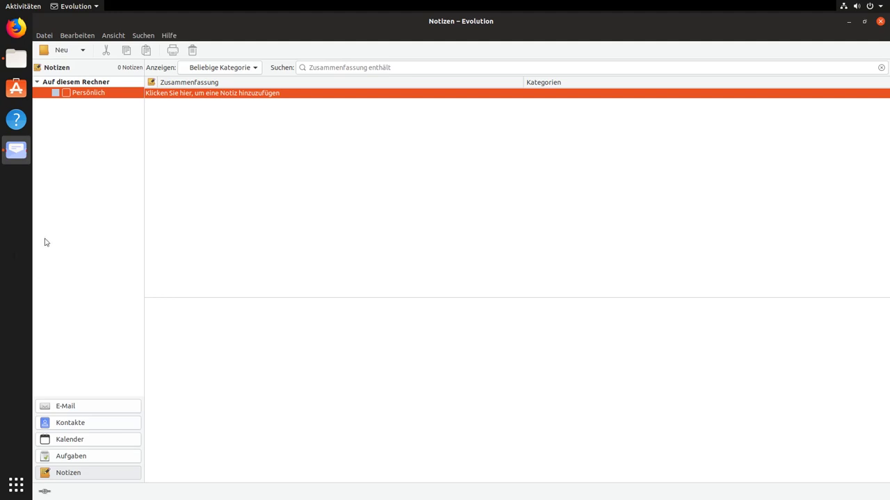
click(109, 463)
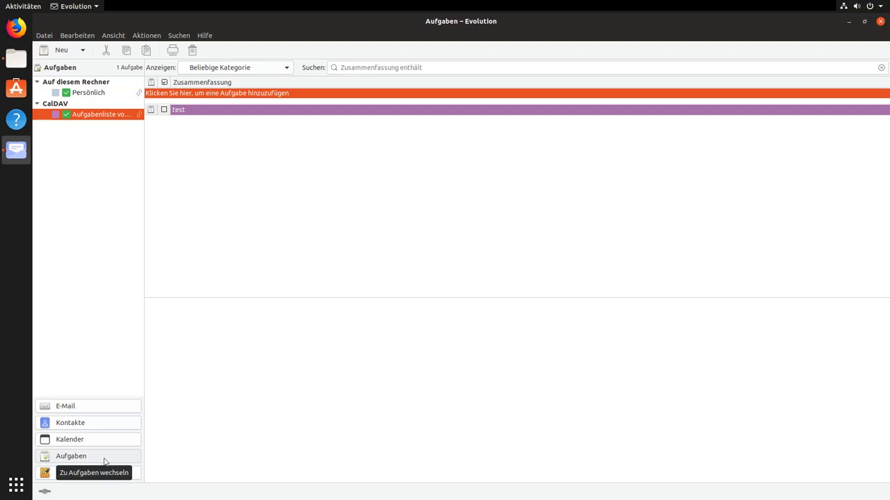
click(88, 444)
click(97, 425)
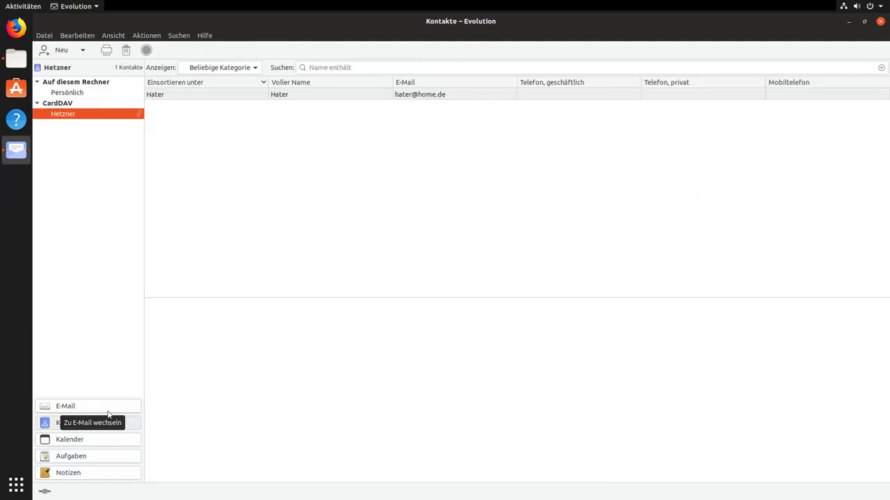
click(108, 410)
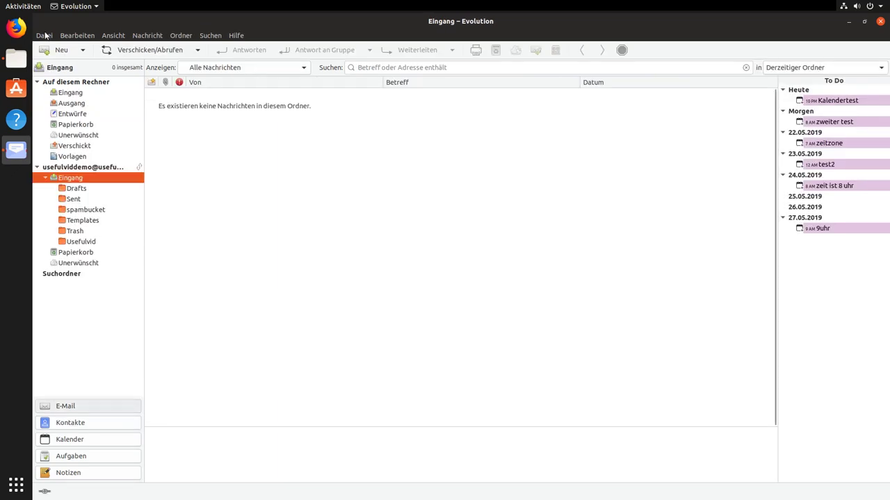
Open the properties of the IMAP mail account and review its receiving, receiving options and sending settings
right_click(93, 170)
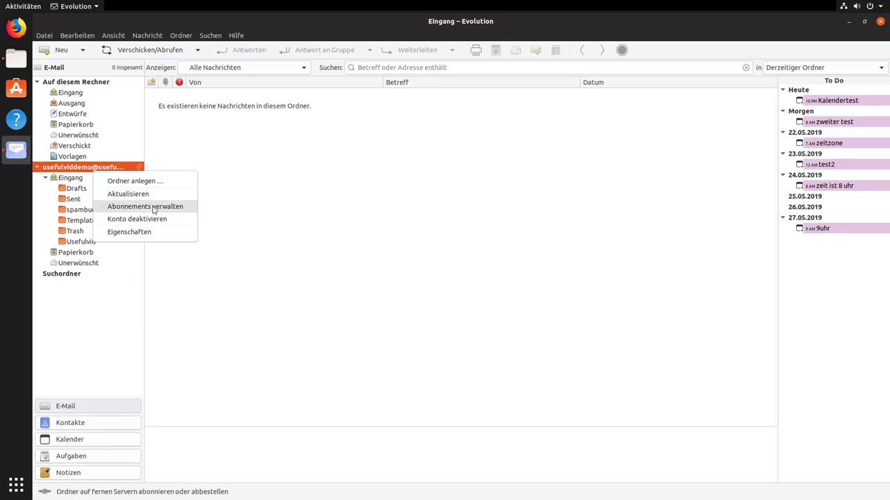
click(154, 234)
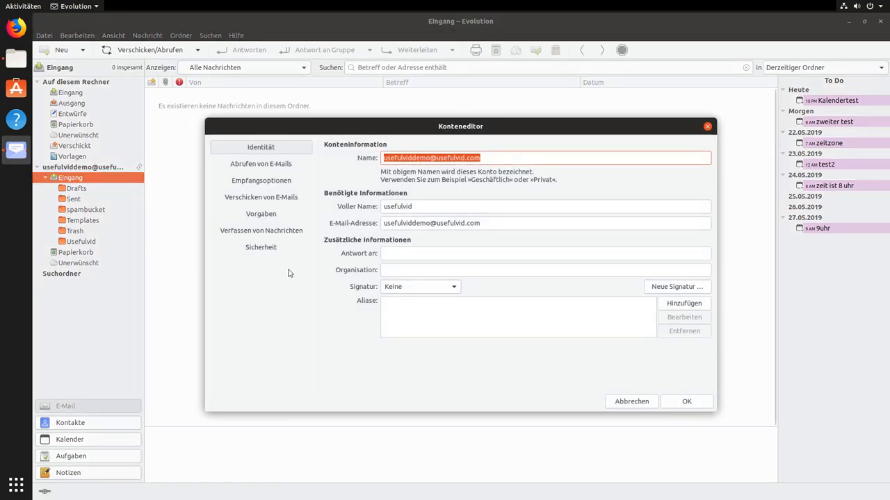
click(269, 171)
click(271, 182)
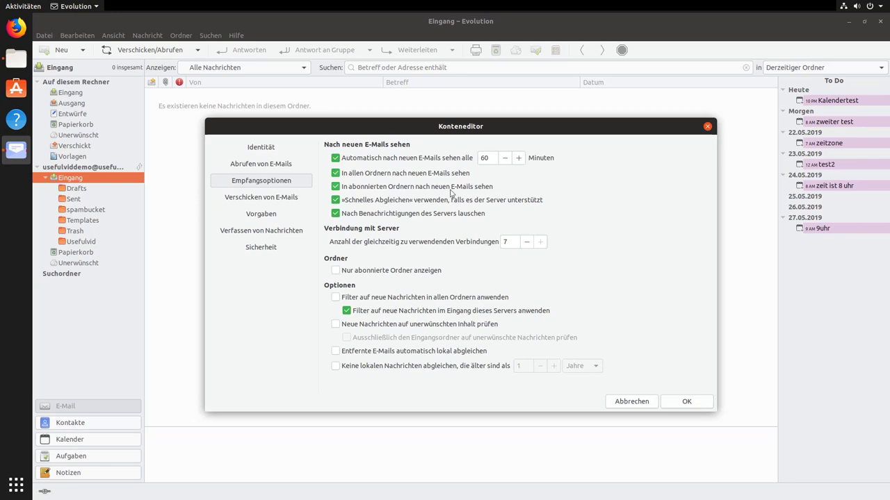
click(295, 201)
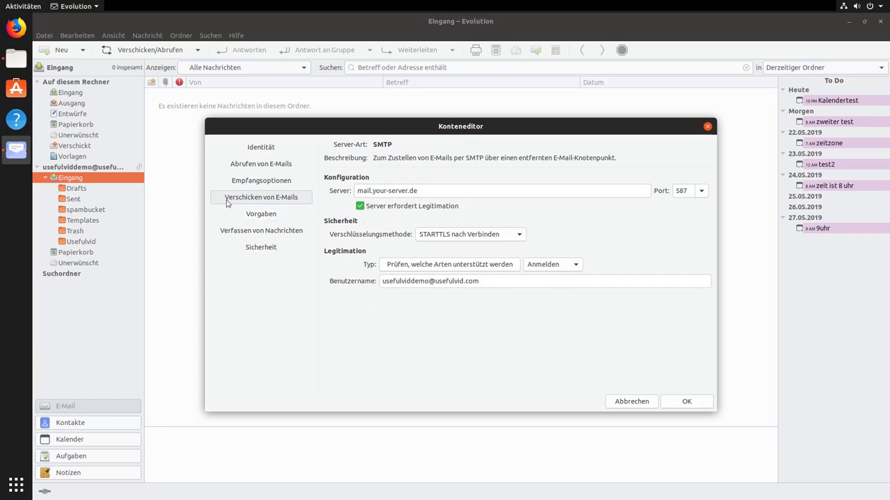
In the account's default folder settings, set the drafts folder to the mail account's Drafts folder
click(254, 213)
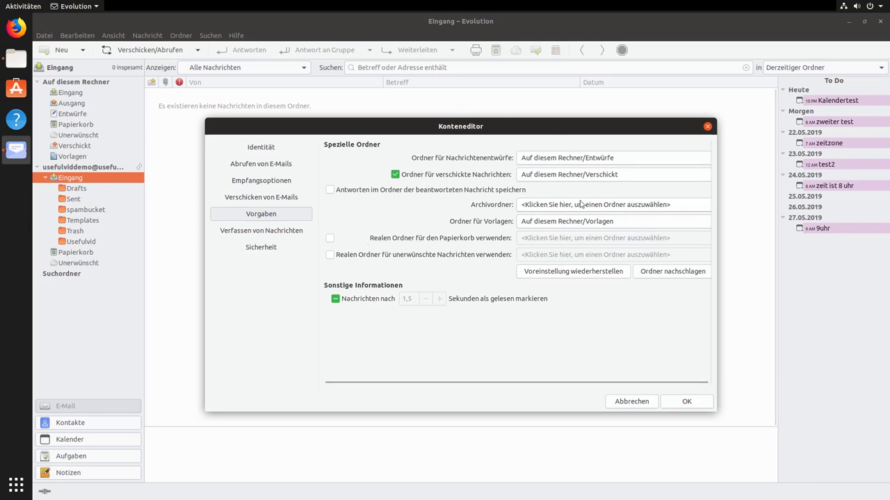
scroll(567, 161, right, 1)
click(566, 158)
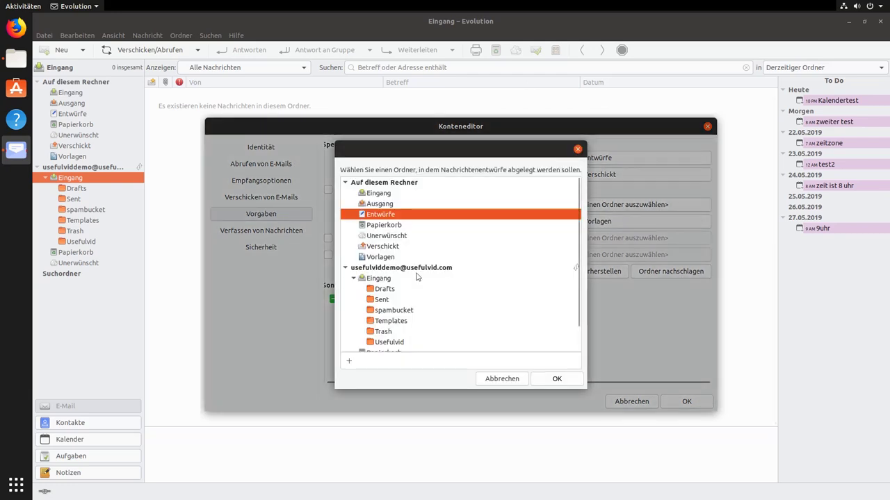
click(387, 290)
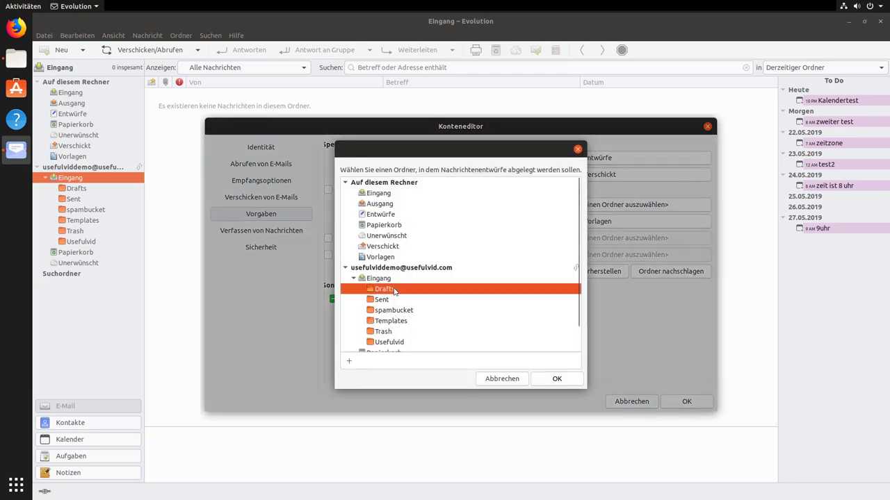
click(557, 379)
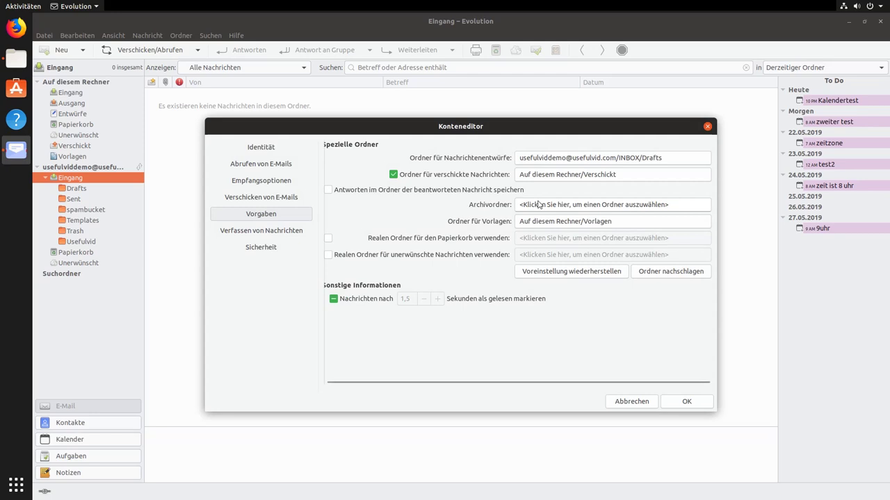
Set the folder for sent messages to the mail account's Sent folder
click(568, 174)
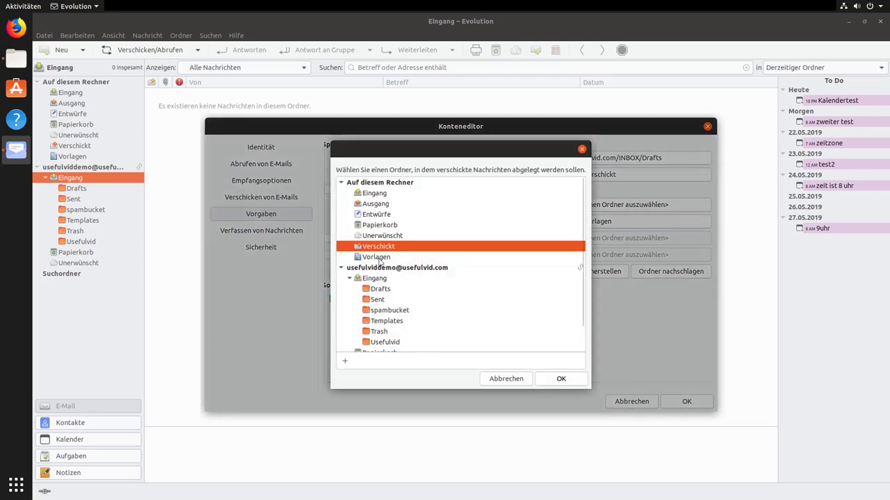
scroll(446, 310, down, 2)
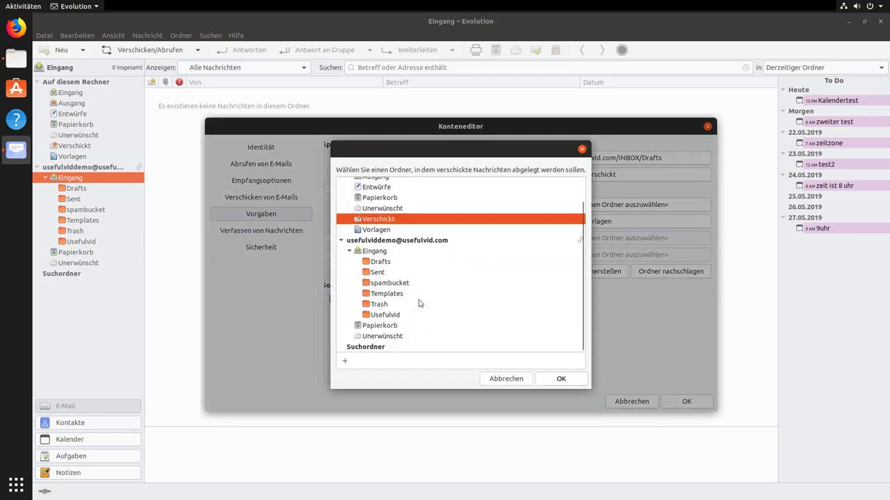
click(377, 272)
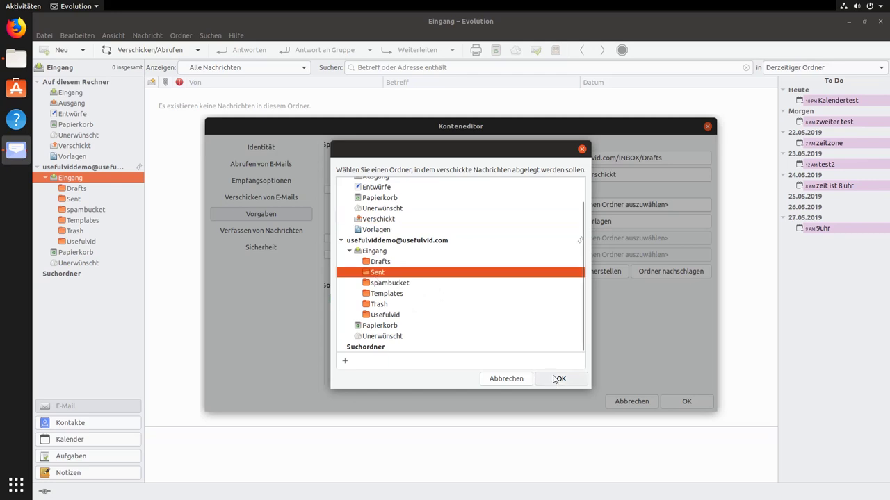
click(560, 379)
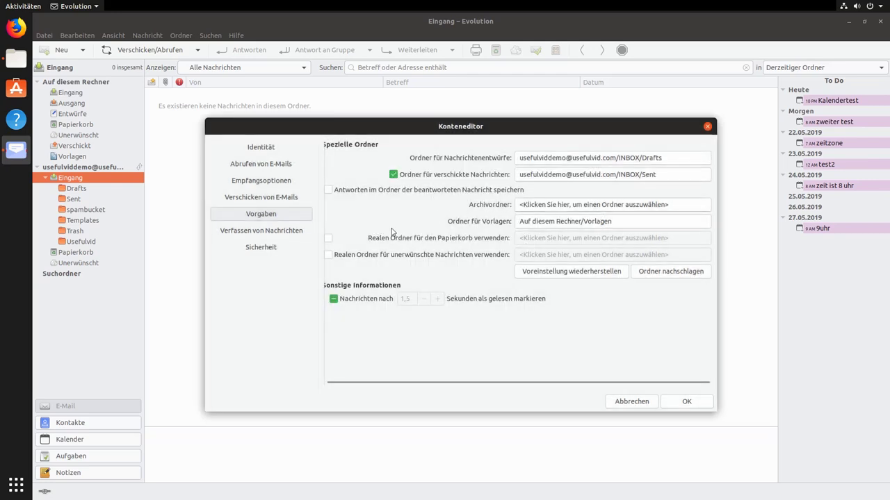
Set the folder for templates to the mail account's Templates folder under its inbox
click(565, 222)
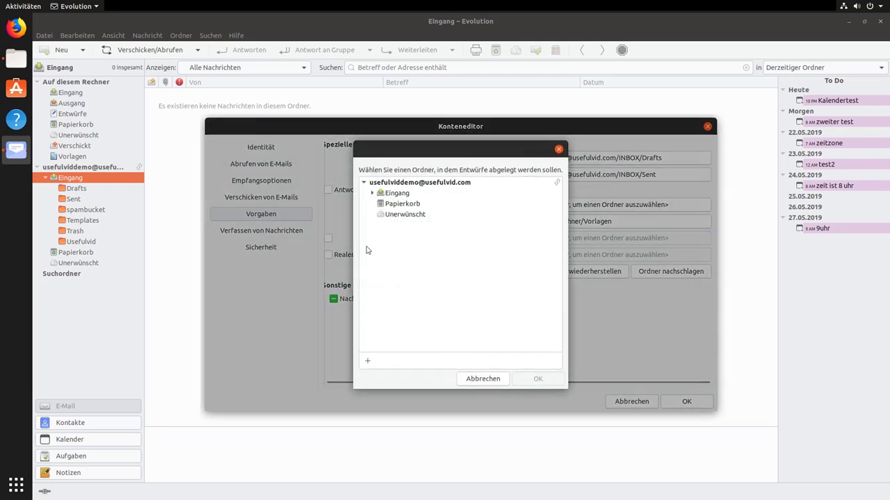
click(372, 193)
click(406, 236)
click(536, 378)
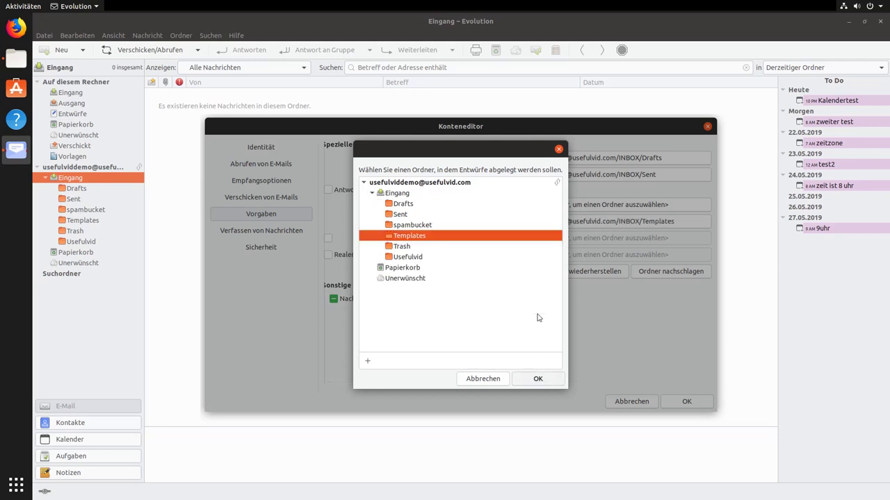
Enable a real folder for deleted messages and assign the mail account's Trash folder to it
click(328, 238)
click(536, 240)
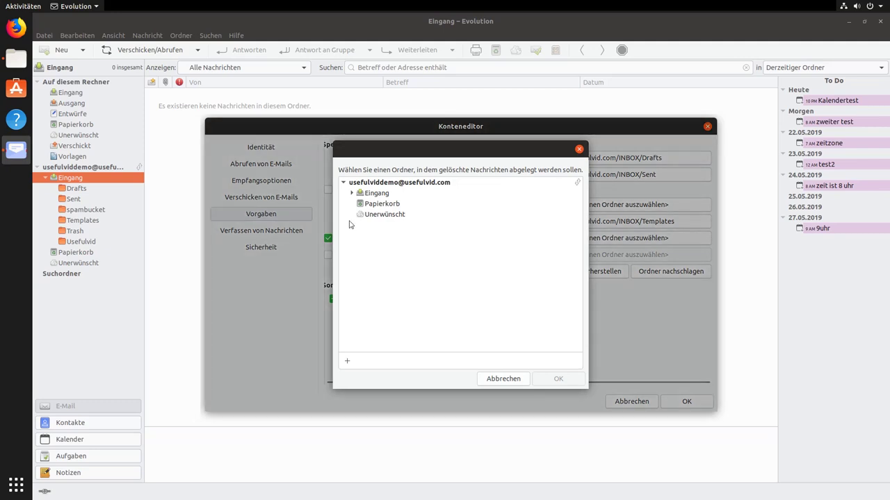
click(351, 193)
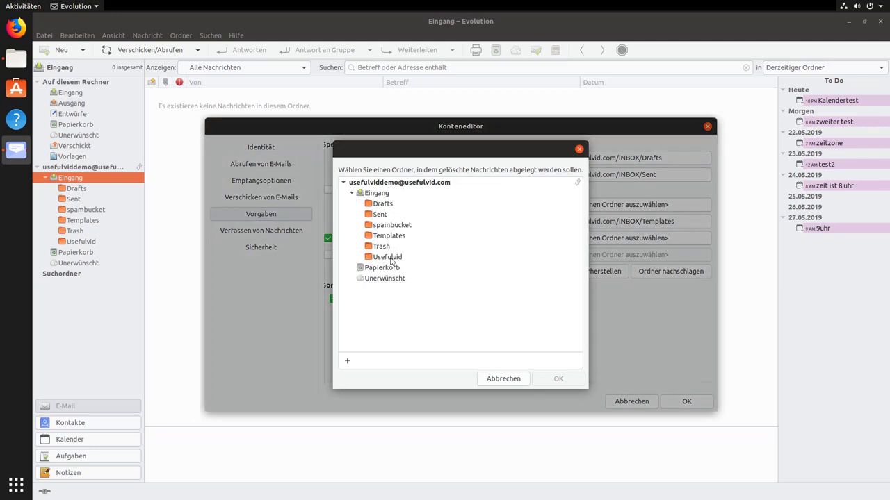
click(384, 247)
click(576, 379)
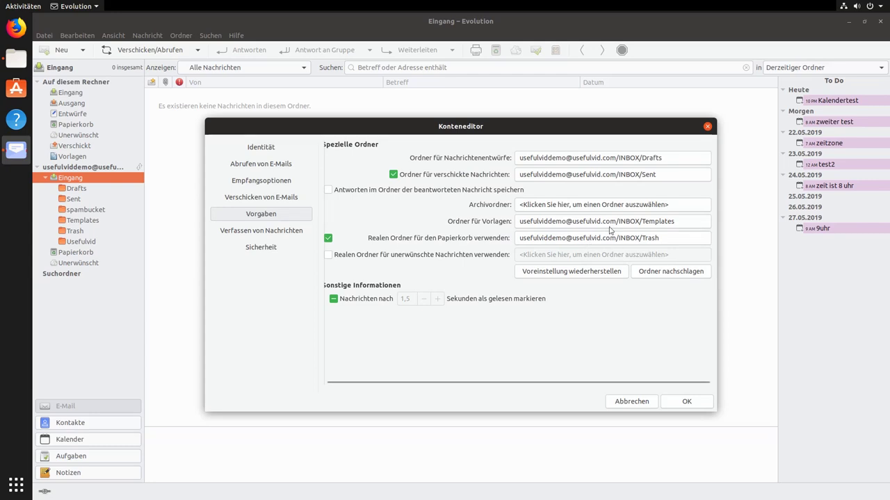
Enable a real folder for junk messages, assign the spambucket folder to it, and save the account settings
click(328, 254)
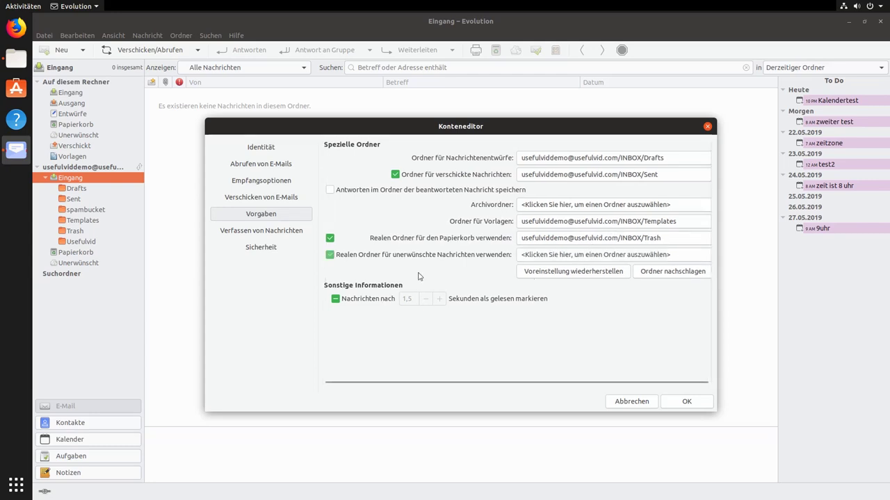
click(575, 254)
click(344, 192)
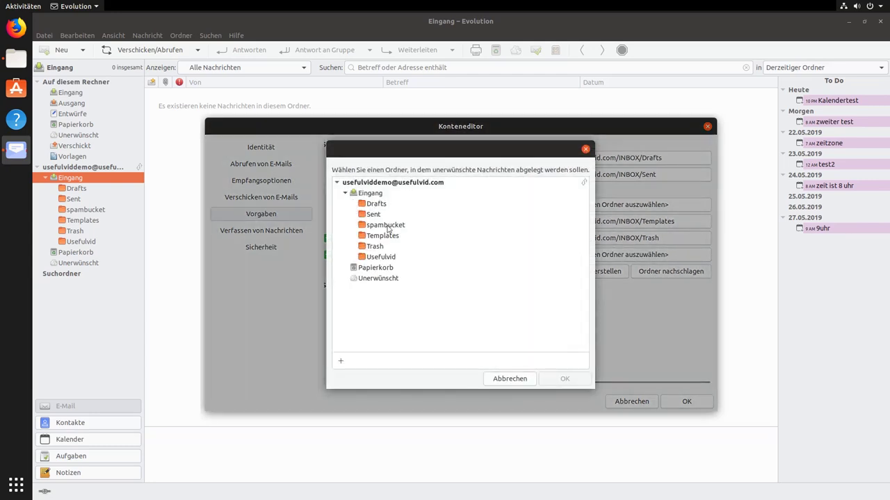
click(399, 225)
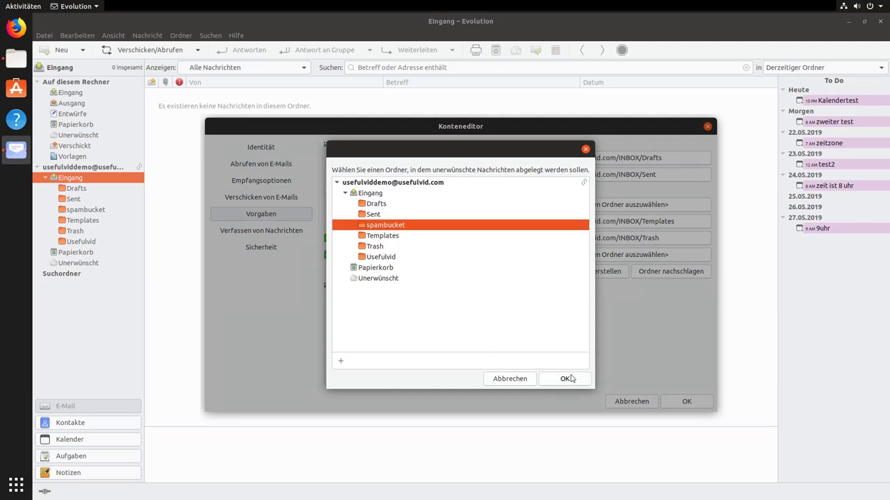
click(508, 378)
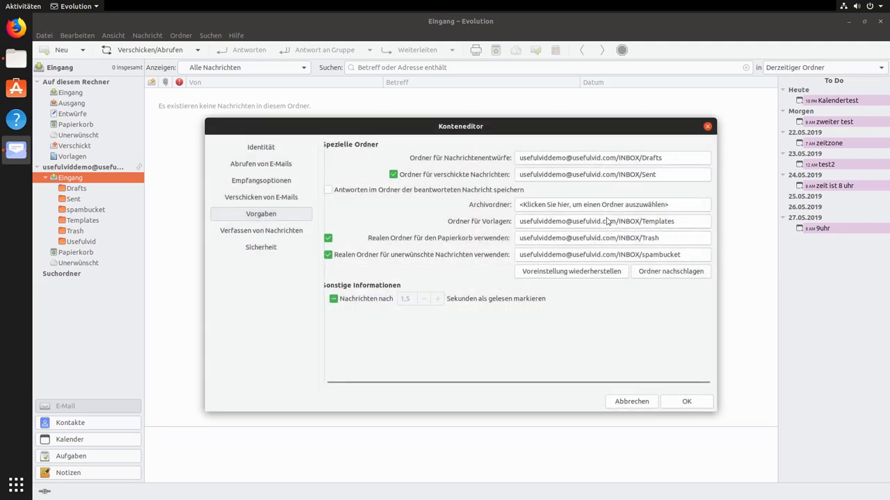
click(690, 401)
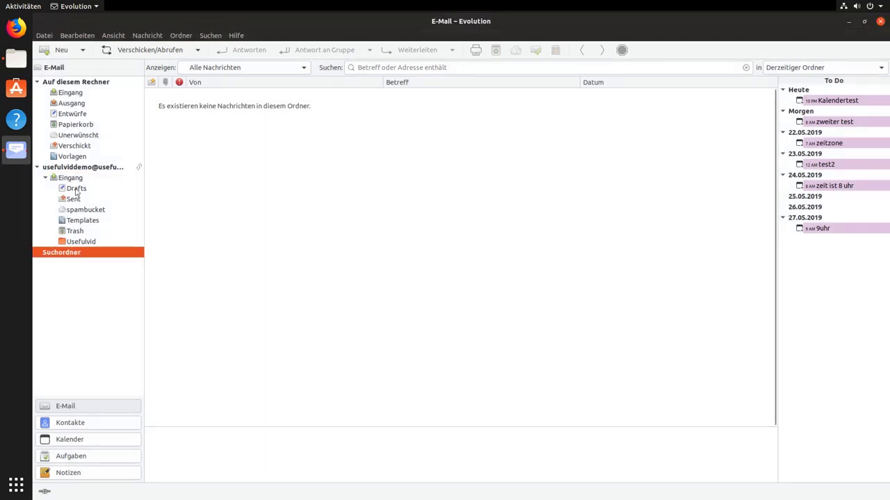
Open the Usefulvid mail folder and try to move it into Trash, declining the move
click(84, 245)
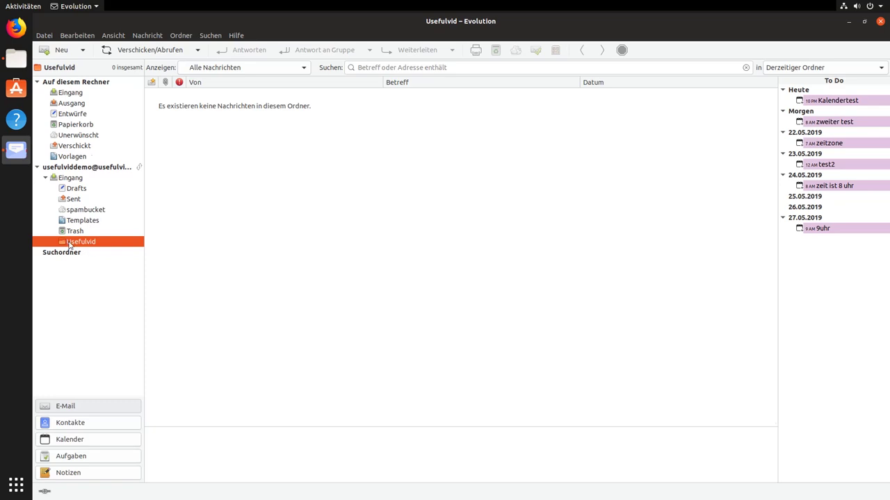
drag(69, 245, 104, 191)
mouse_move(88, 244)
mouse_down()
mouse_move(103, 199)
mouse_move(93, 180)
mouse_move(77, 248)
mouse_move(76, 231)
mouse_up()
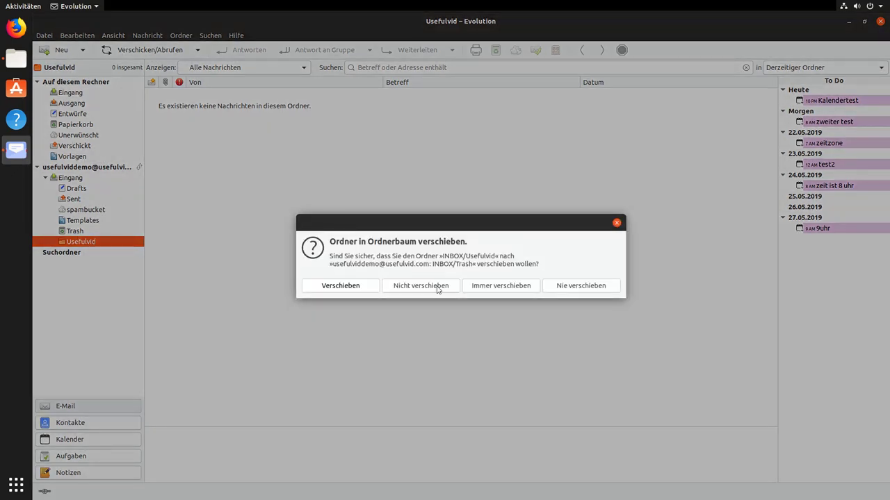
click(437, 290)
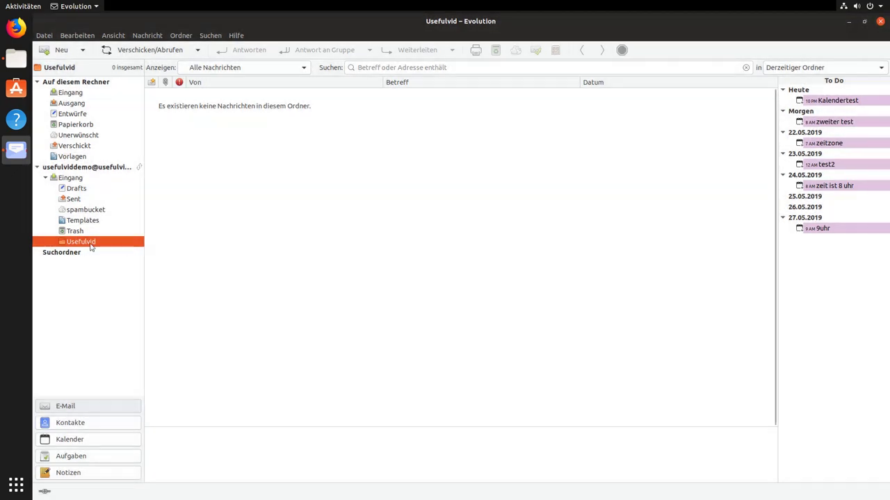
mouse_move(75, 244)
mouse_down()
mouse_move(48, 201)
mouse_move(87, 177)
mouse_move(80, 170)
mouse_move(104, 182)
mouse_move(76, 224)
mouse_move(77, 243)
mouse_up()
View the contact in the Hetzner address book and inspect the new contact form, closing it without saving
click(76, 422)
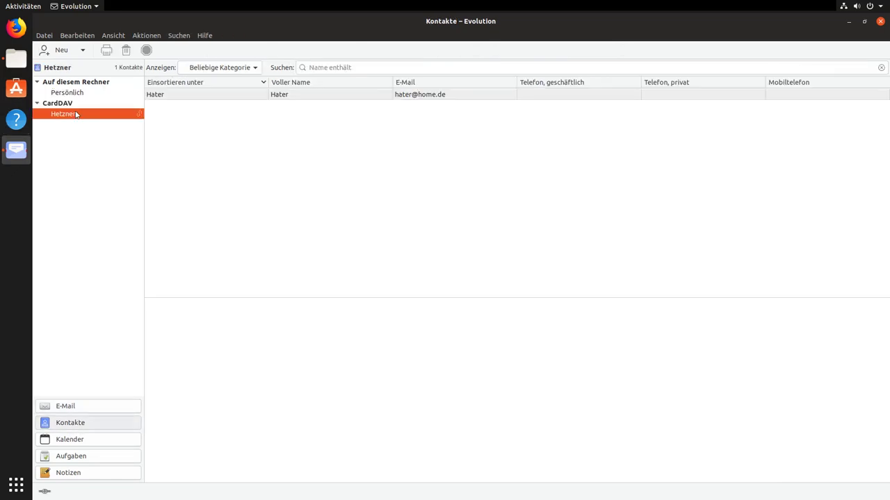
right_click(183, 167)
click(199, 106)
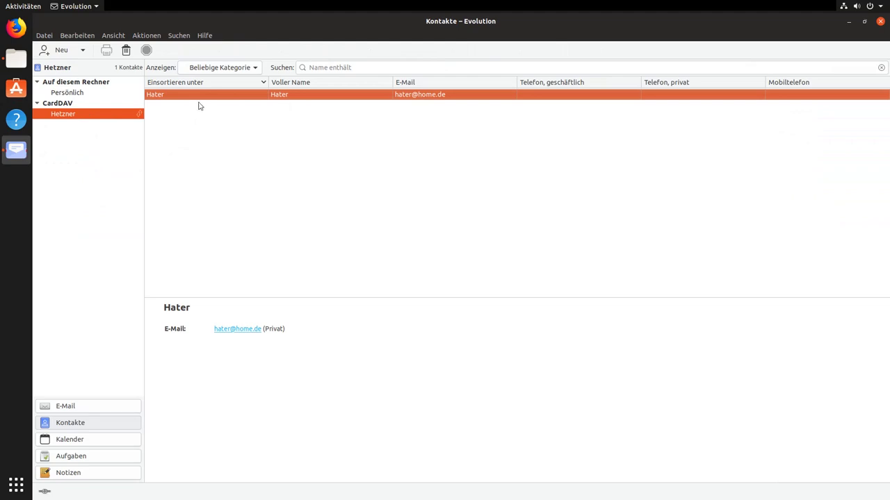
right_click(198, 168)
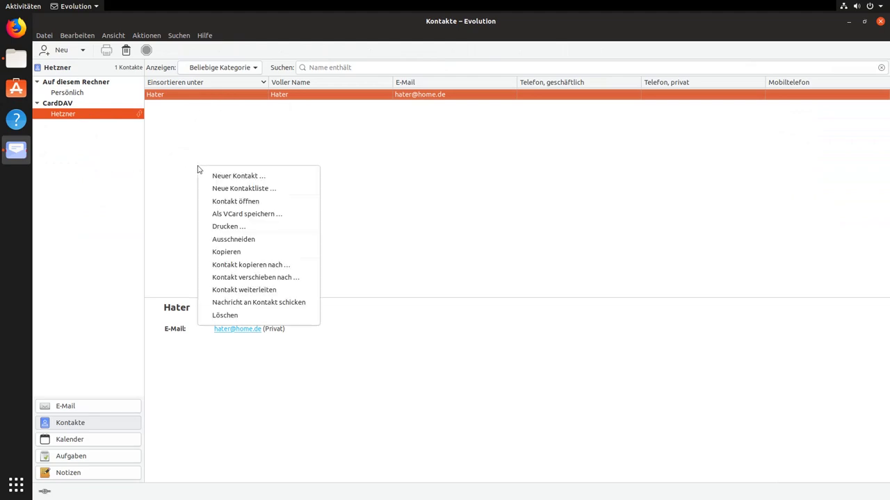
click(235, 176)
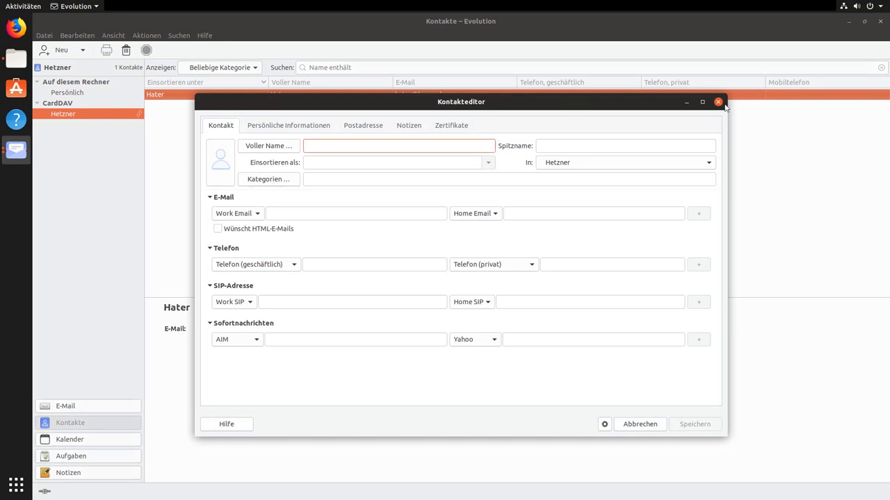
click(724, 103)
View the day calendar and return to the mail view
click(116, 438)
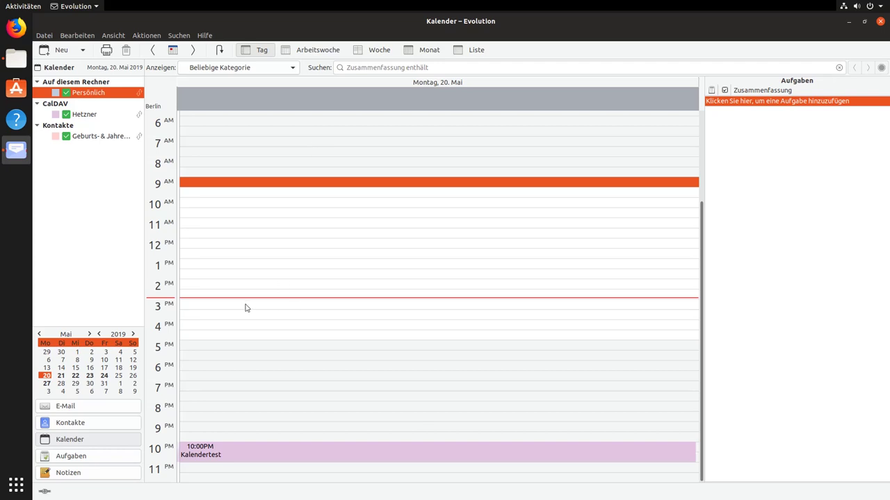
click(115, 407)
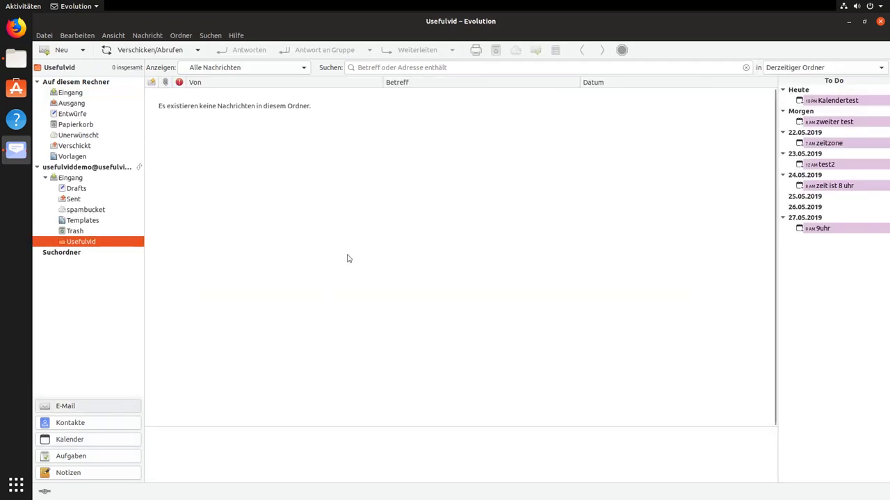